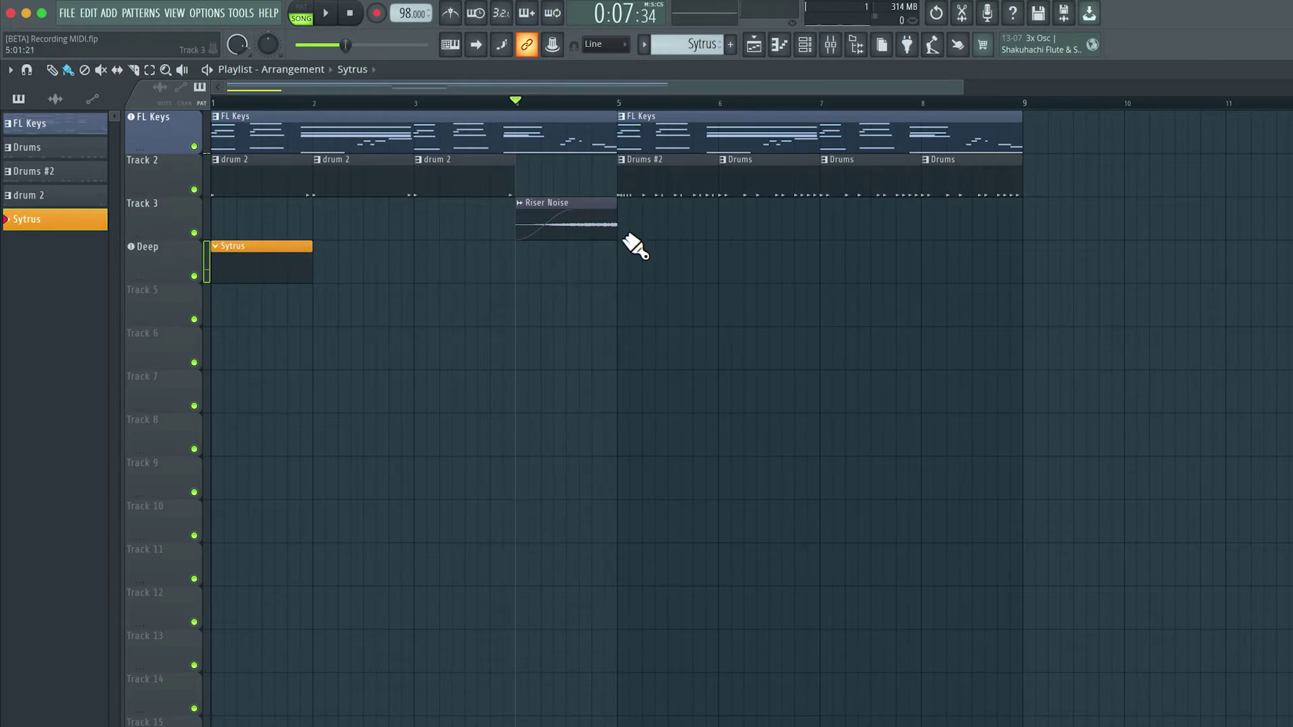
Move the Sytrus clip on the Deep track so it starts at bar 5
{"action": "left_click_drag", "start_coordinate": [265, 254], "coordinate": [1024, 262]}
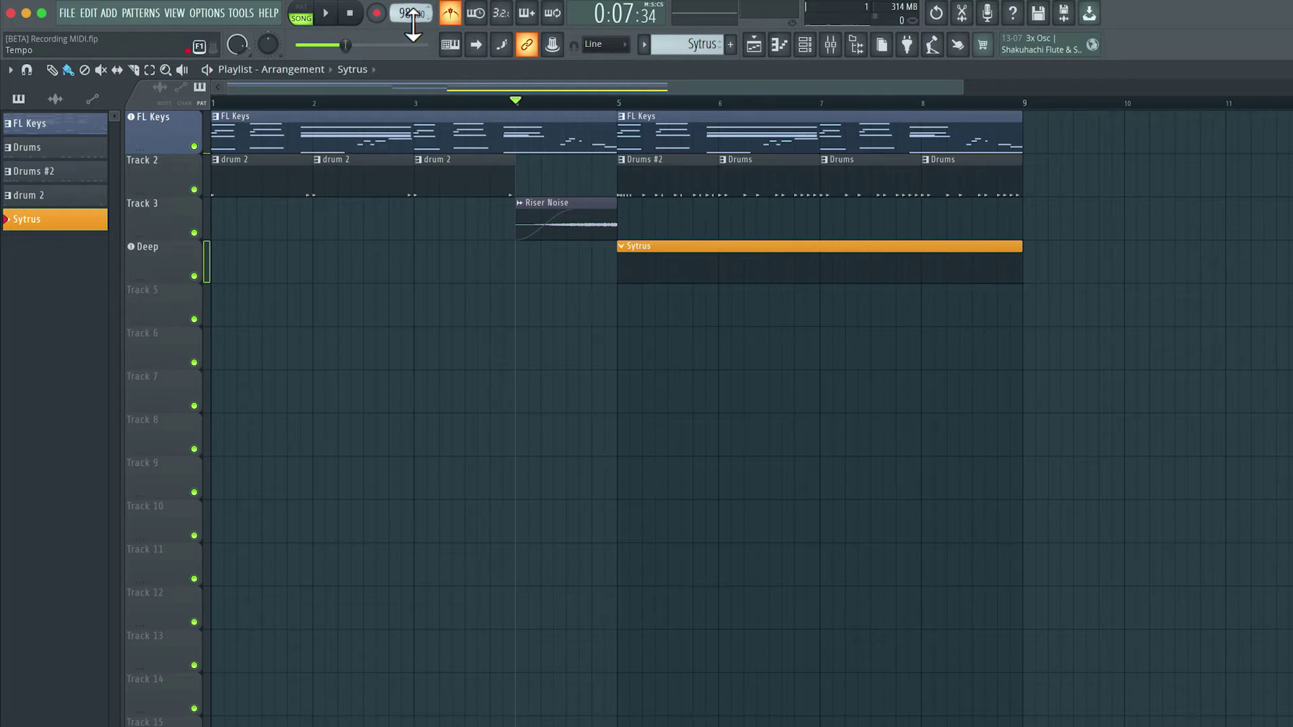
Choose 1 bar as the countdown length before recording
{"action": "right_click", "coordinate": [502, 12]}
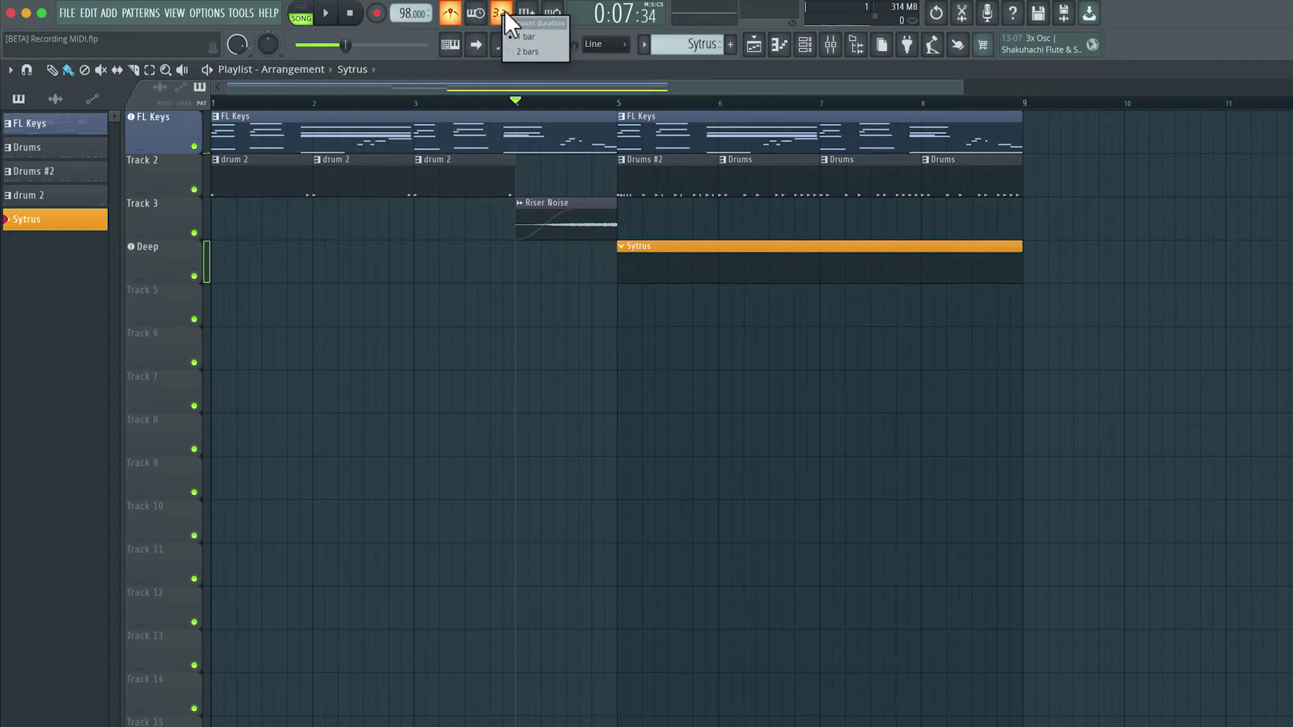
{"action": "left_click", "coordinate": [543, 36]}
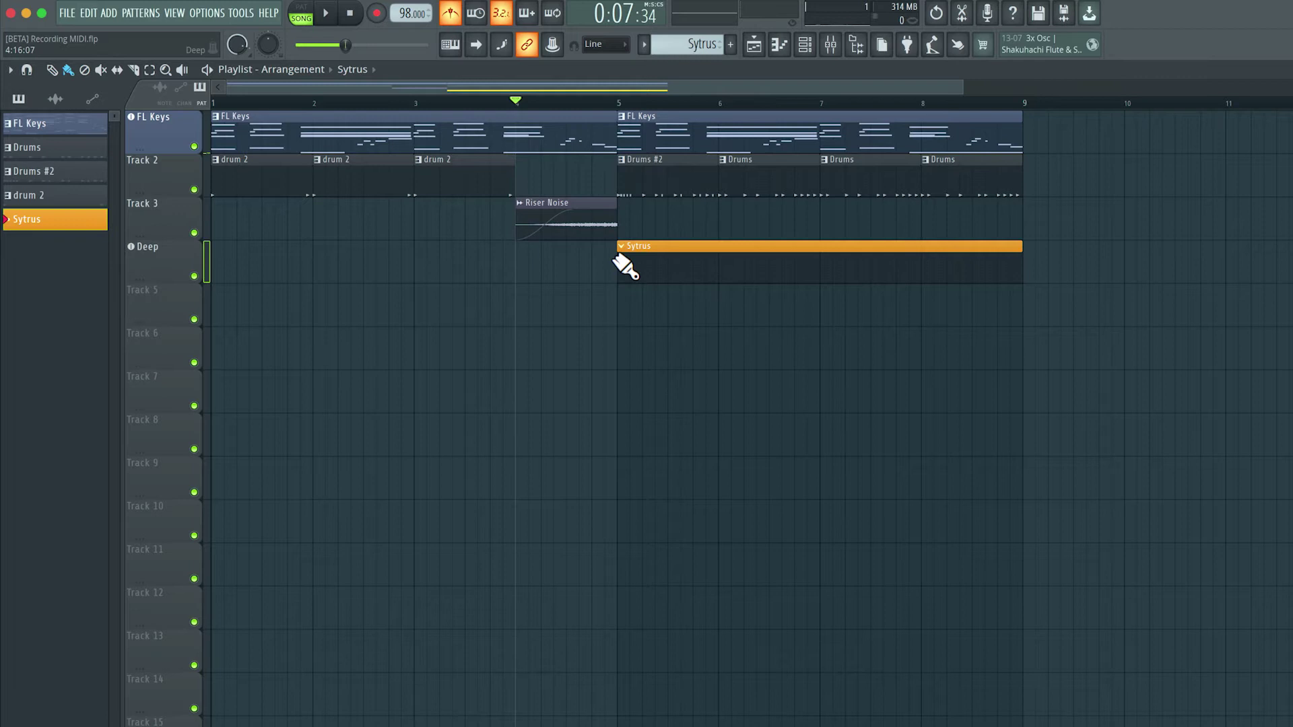
Arm Record with 'Notes and automation' chosen in the Recording dialog
{"action": "left_click", "coordinate": [376, 14]}
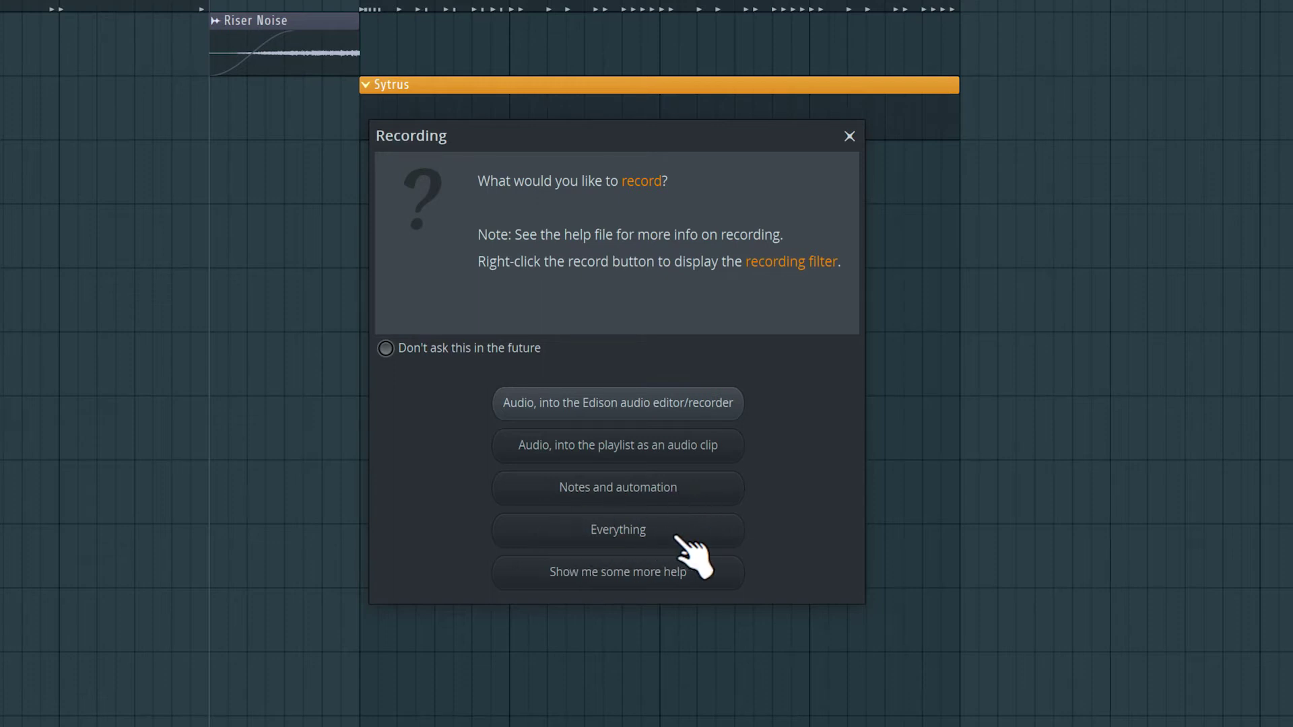
{"action": "left_click", "coordinate": [594, 492]}
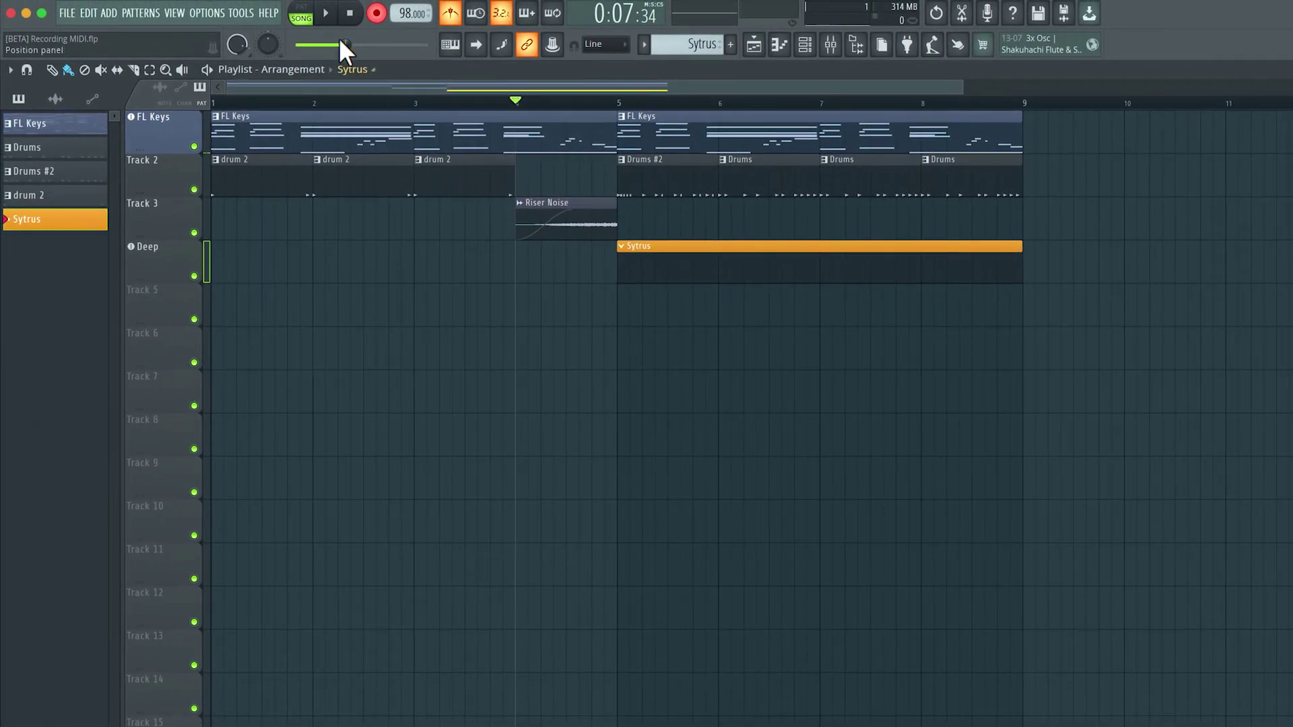
Record the bass part on the MIDI keyboard after the precount, then stop
{"action": "left_click", "coordinate": [328, 14]}
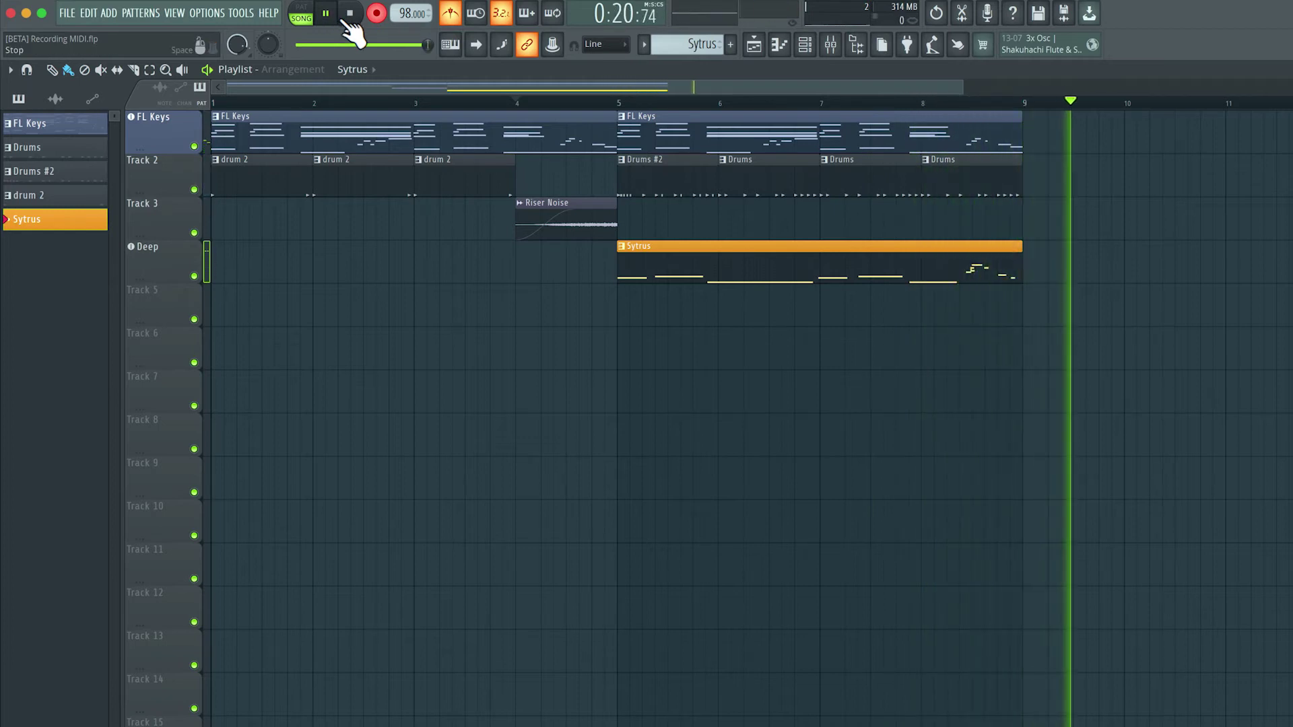
{"action": "left_click", "coordinate": [350, 14]}
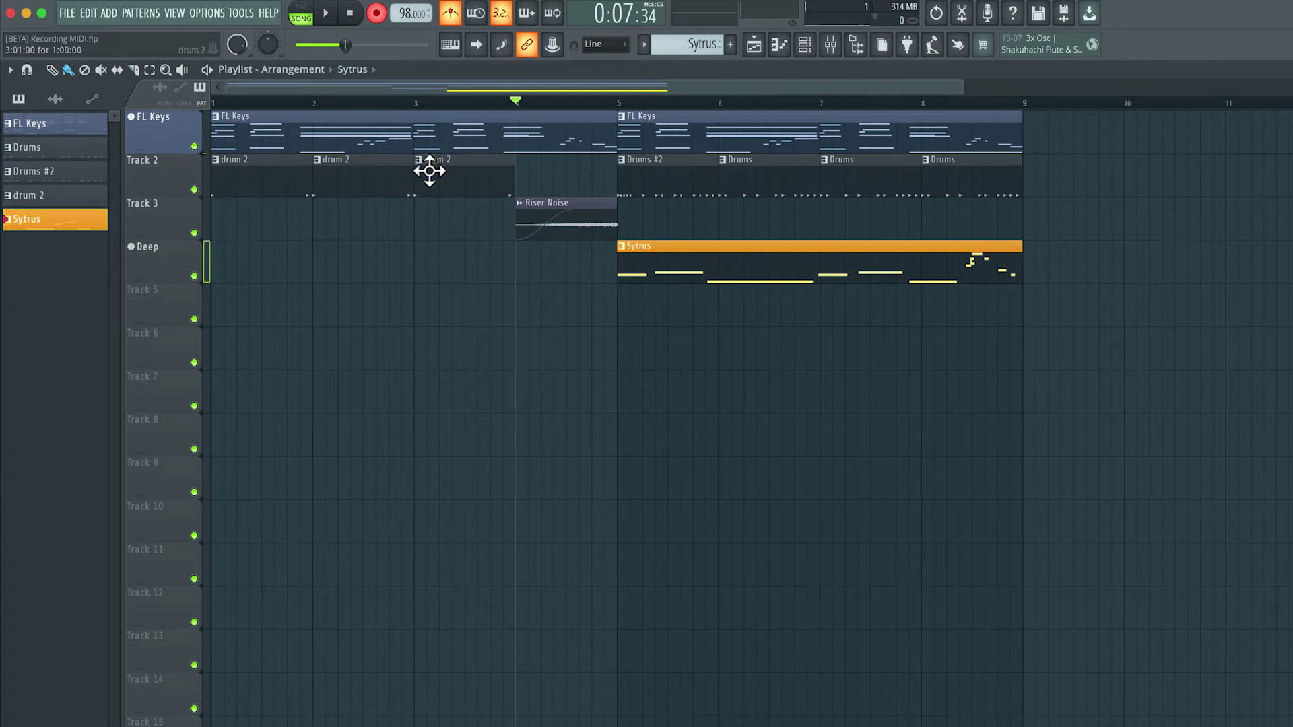
Tick 'Disarm on stop' in the Record button's options
{"action": "right_click", "coordinate": [381, 13]}
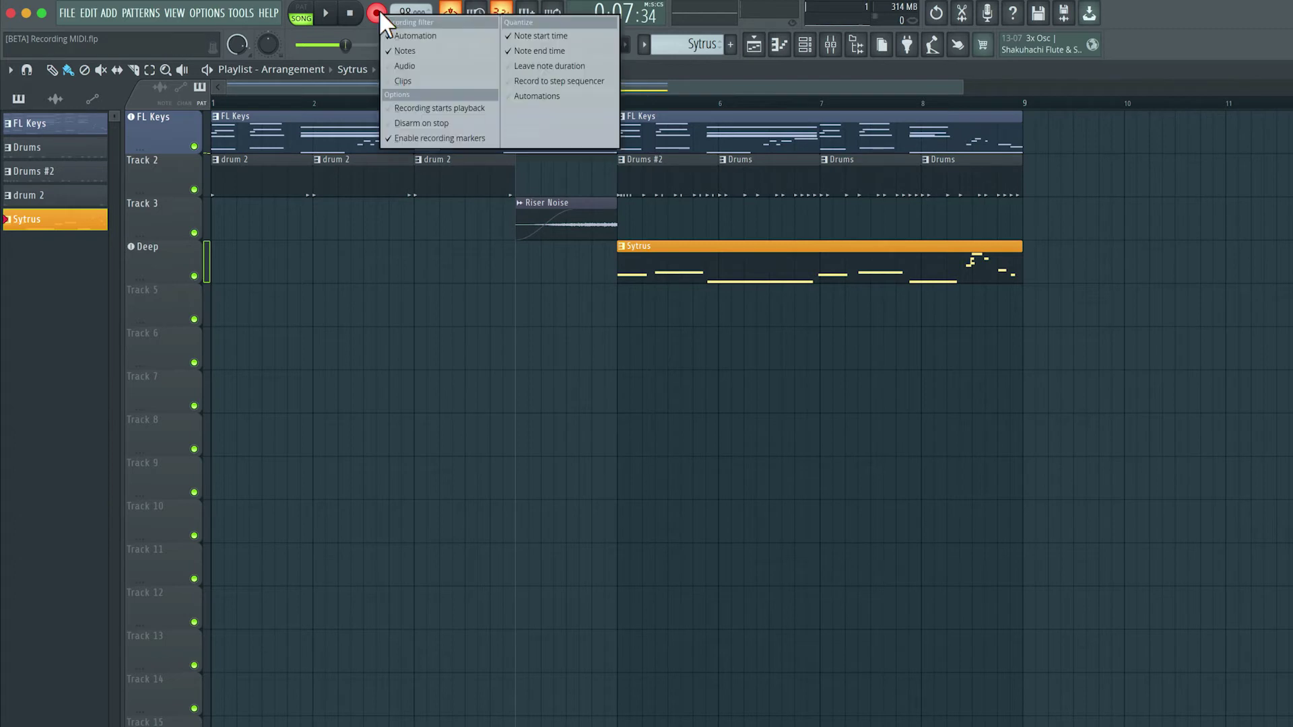
{"action": "left_click", "coordinate": [442, 122]}
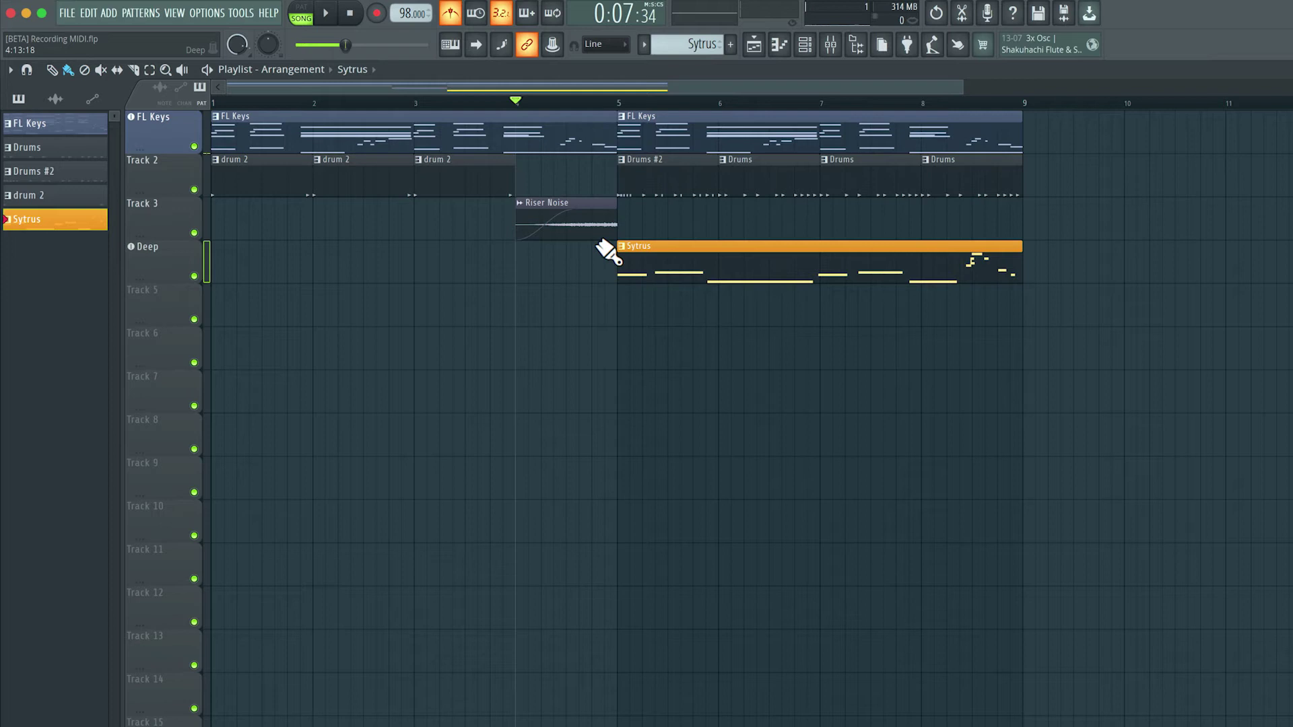
Play the song from bar 4.6 with the metronome turned off, then stop
{"action": "left_click_drag", "start_coordinate": [605, 102], "coordinate": [581, 103]}
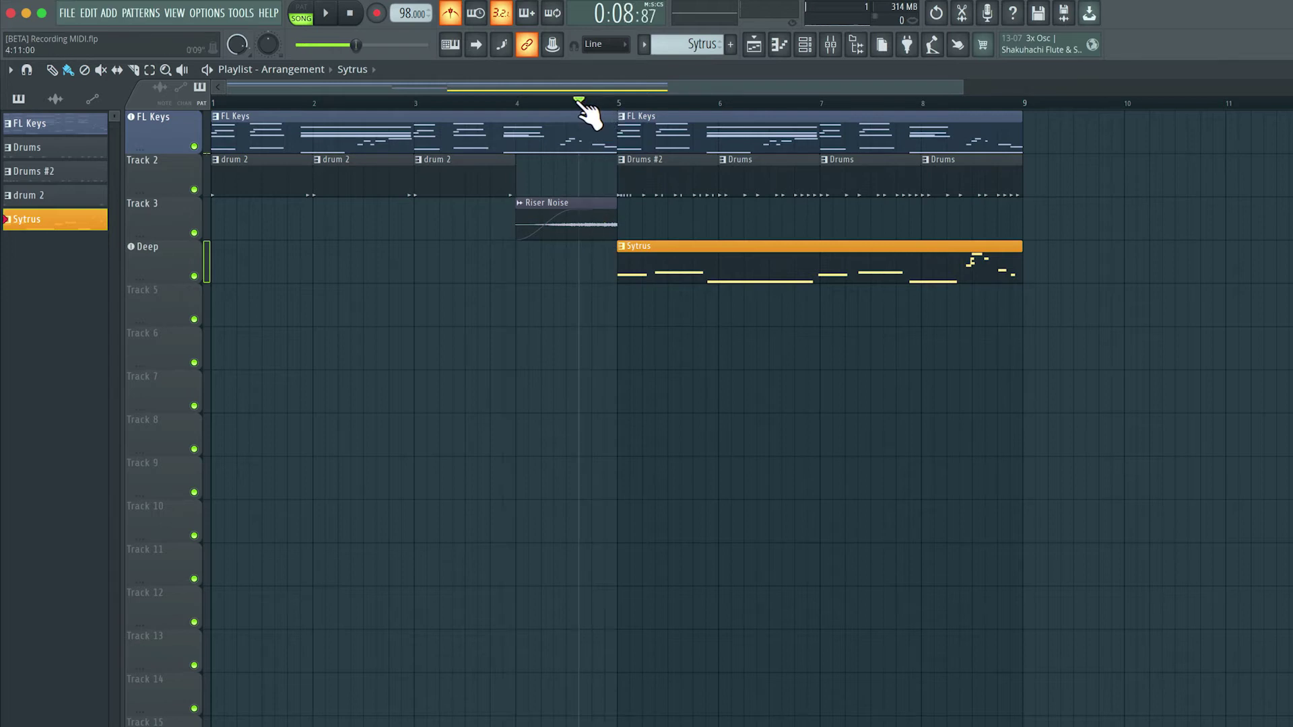
{"action": "key", "text": "space"}
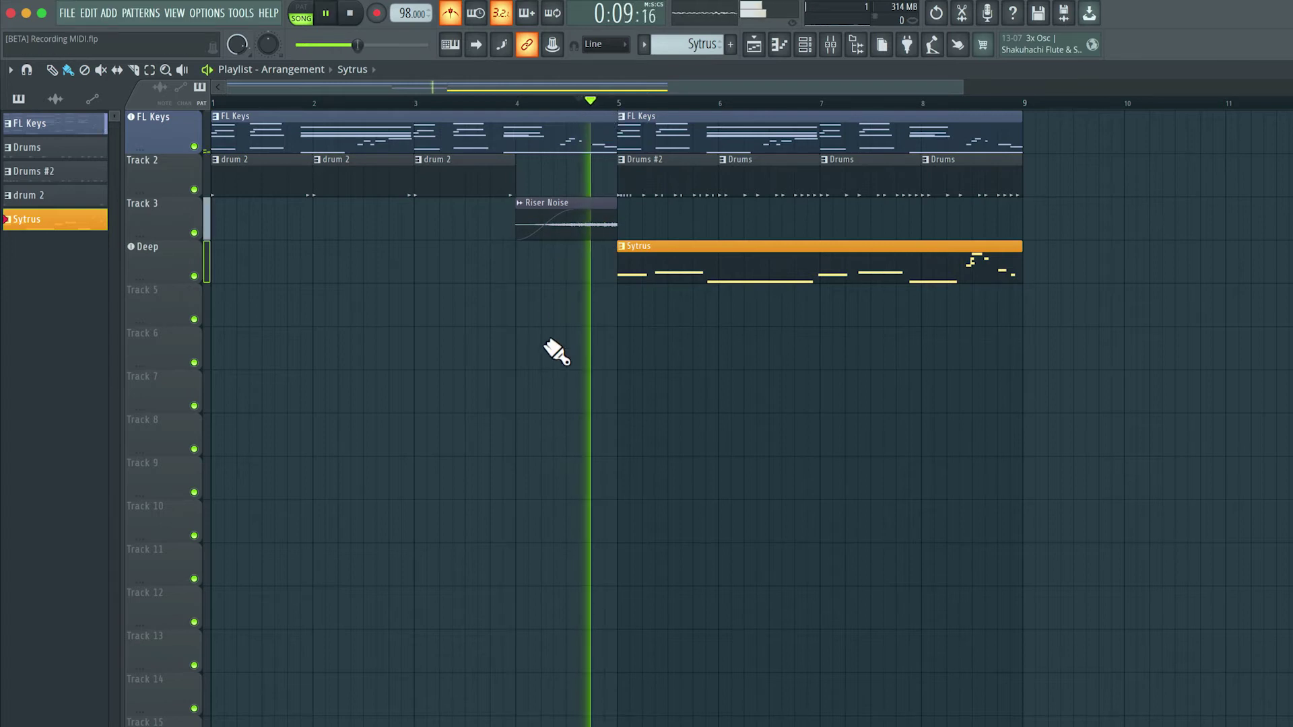
{"action": "left_click", "coordinate": [446, 18]}
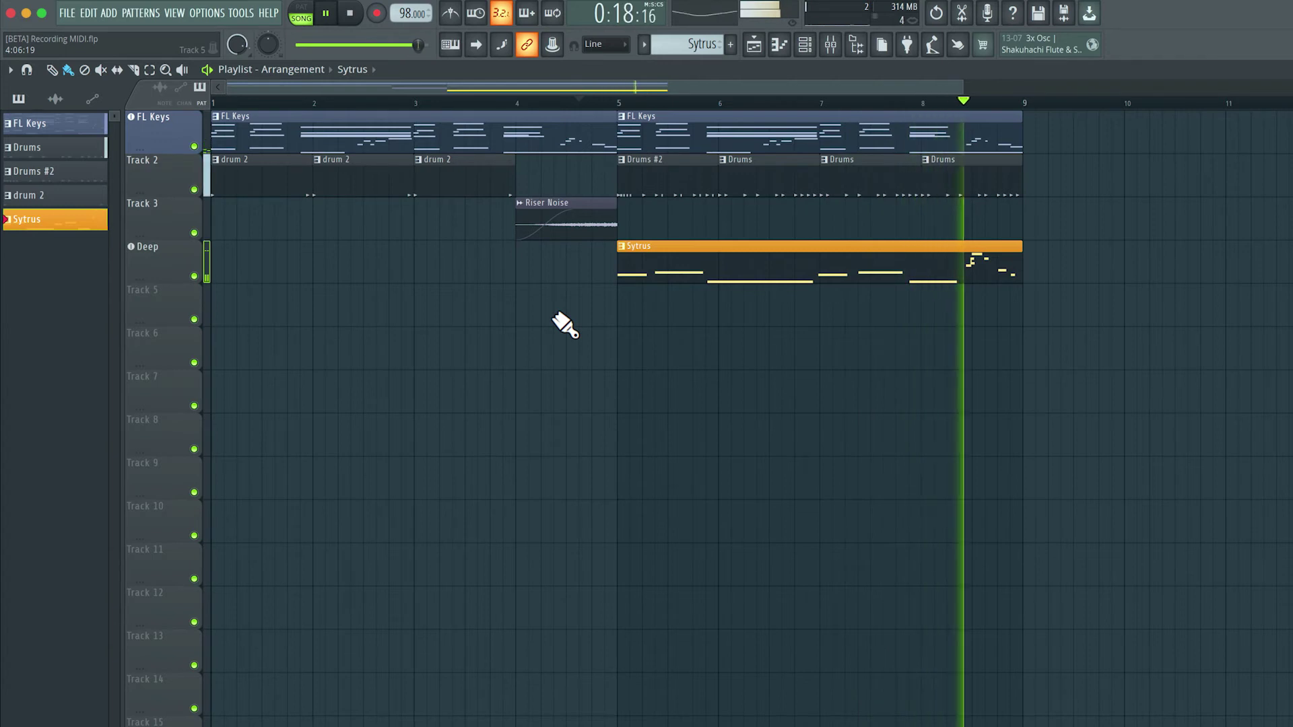
{"action": "key", "text": "space"}
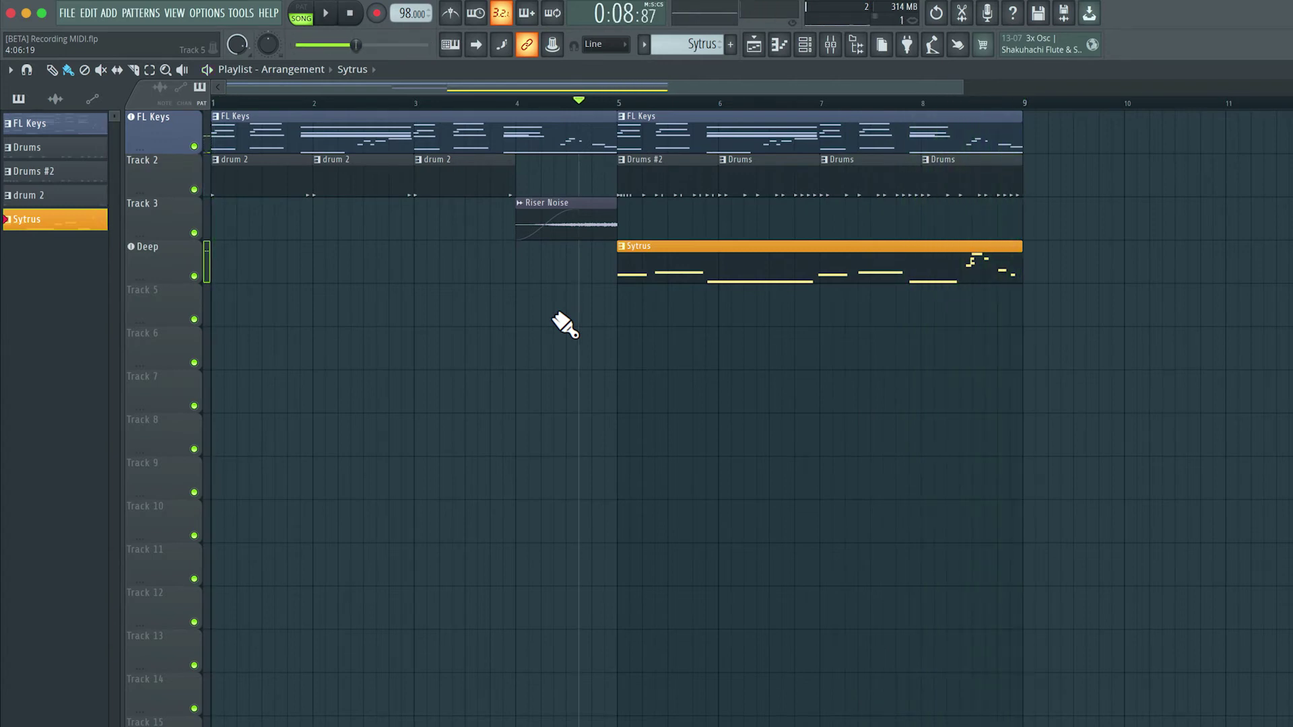
Open the Sytrus clip in the Piano roll, delete the stray short note near bar 4, and zoom out
{"action": "double_click", "coordinate": [710, 264]}
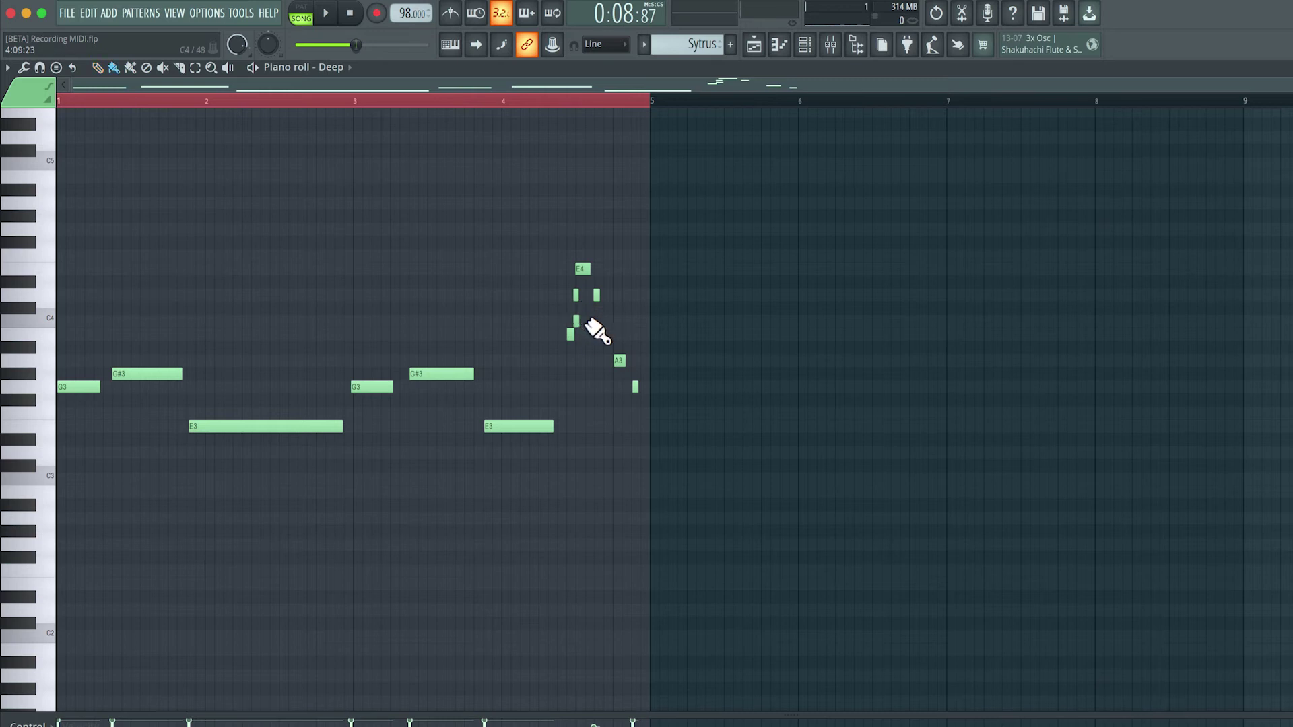
{"action": "right_click", "coordinate": [577, 322]}
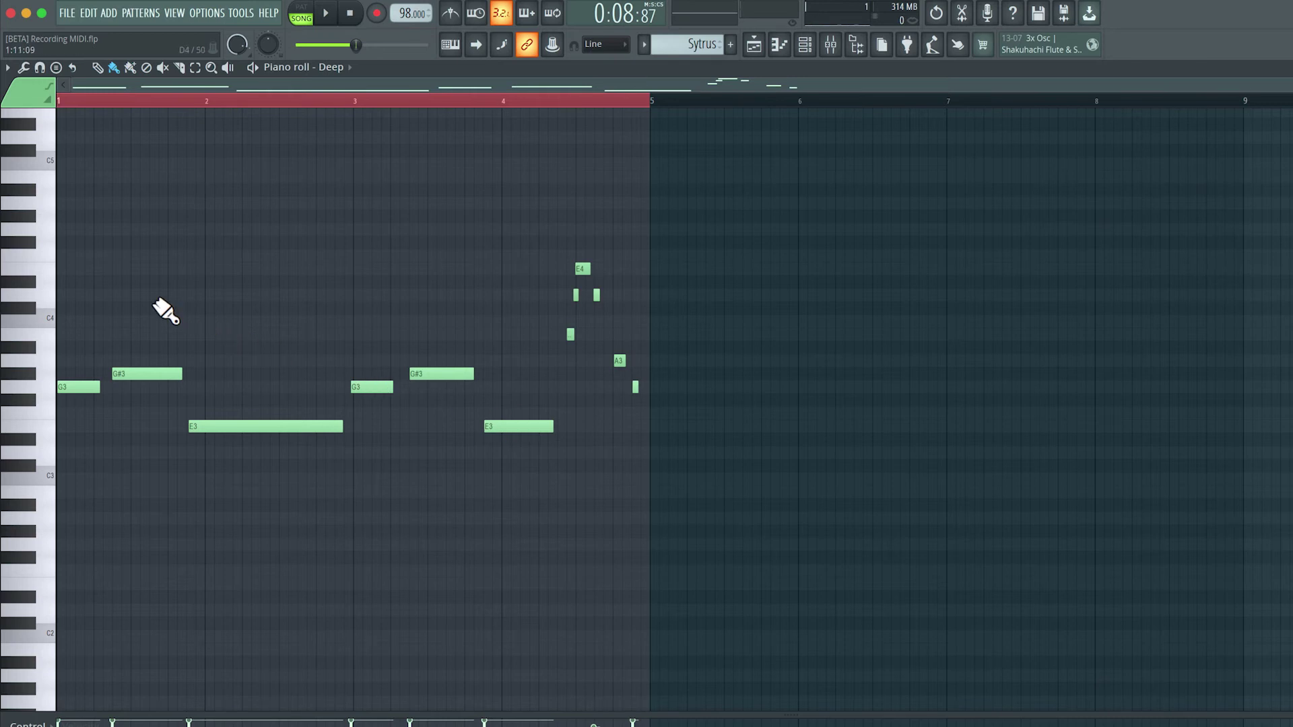
{"action": "scroll", "coordinate": [165, 312], "scroll_direction": "up", "scroll_amount": 3}
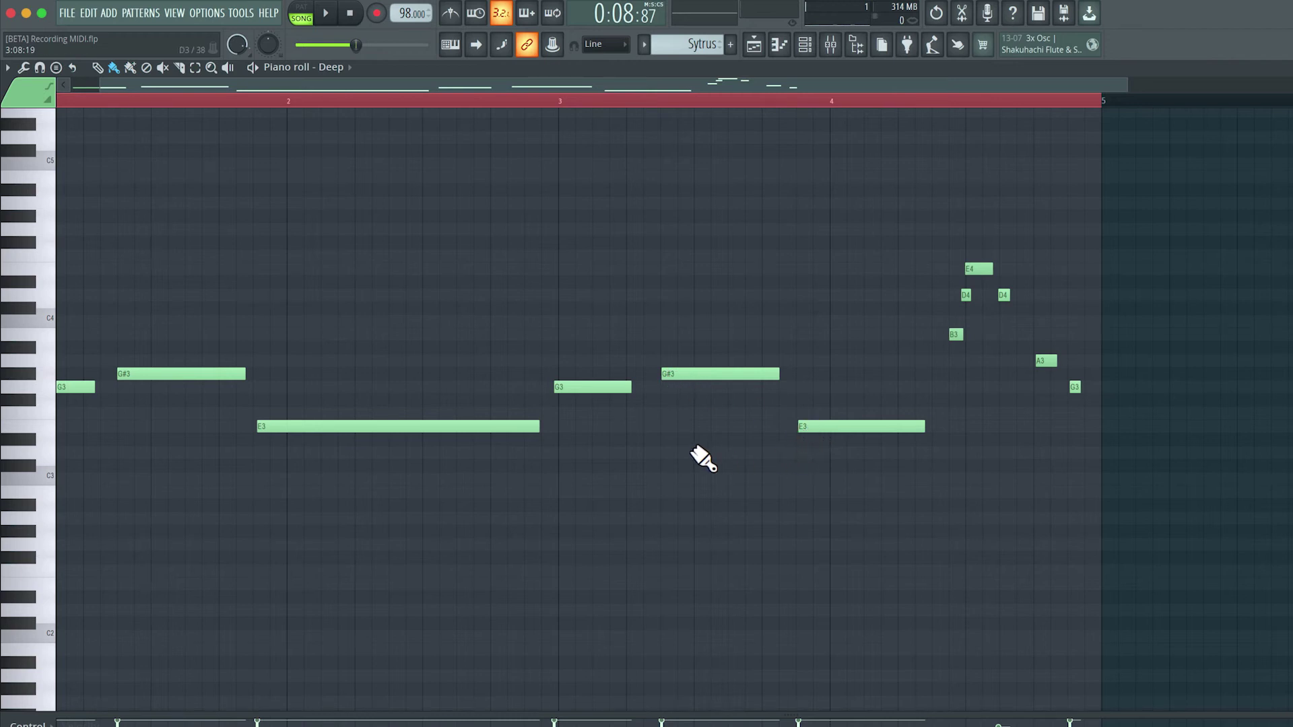
{"action": "key", "text": "Page_Down"}
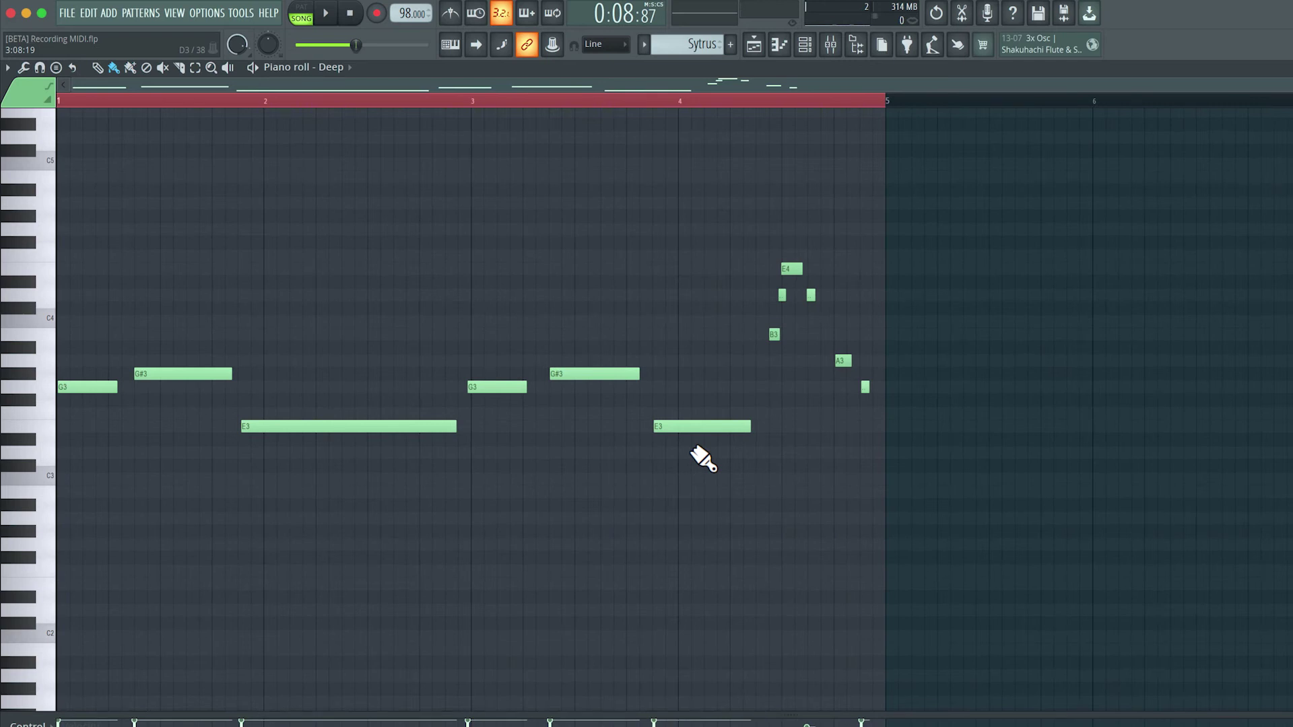
Leave the snap setting at Line and show the Piano roll Tools menu
{"action": "left_click", "coordinate": [606, 47]}
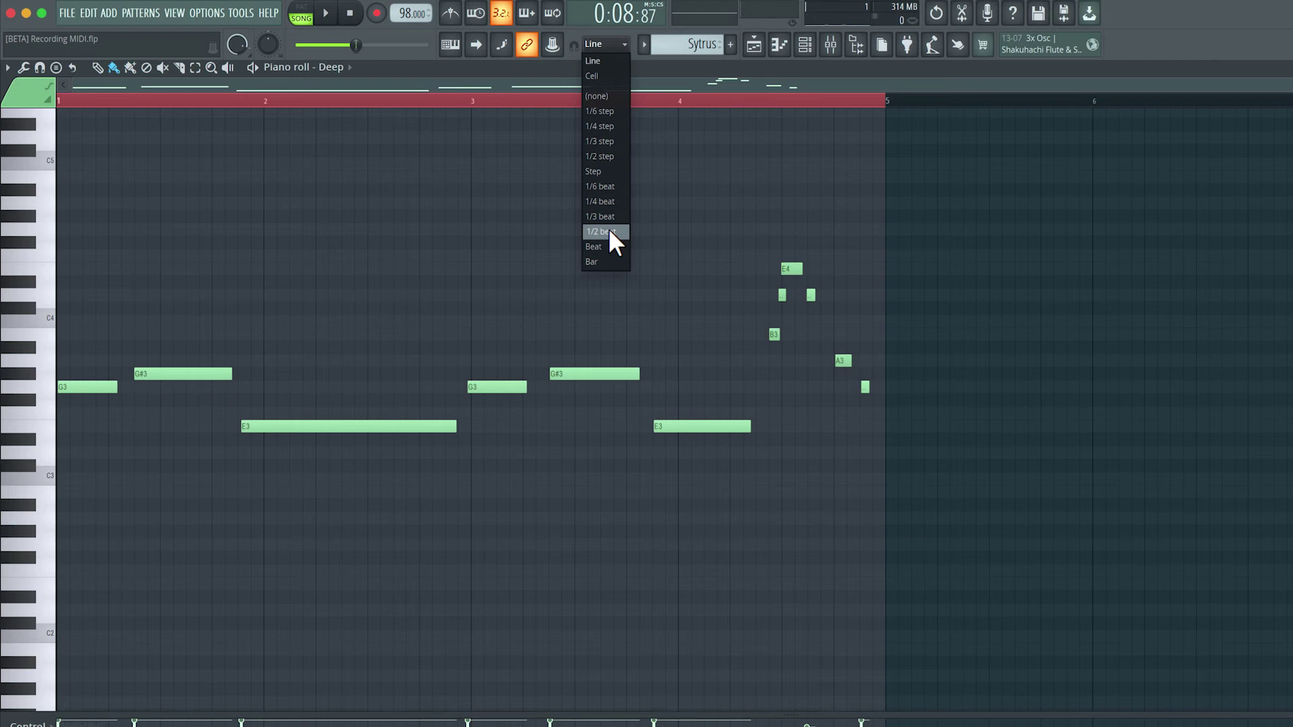
{"action": "left_click", "coordinate": [604, 42]}
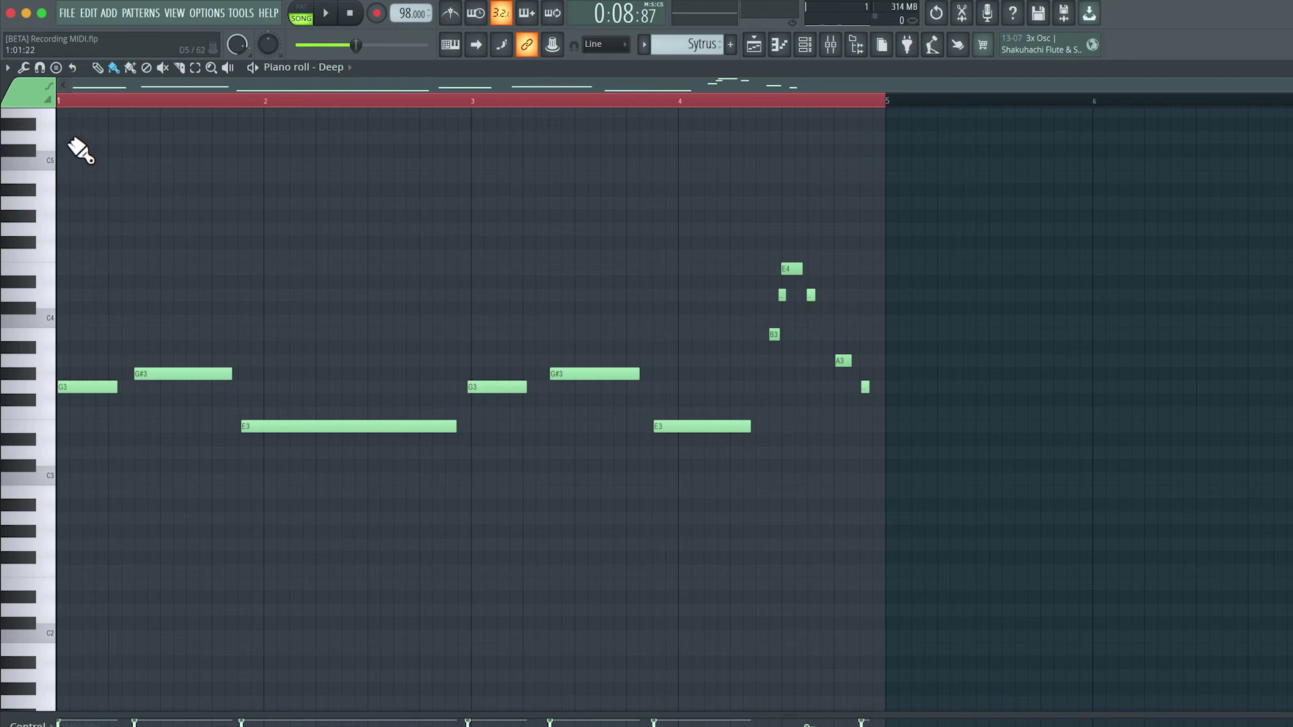
{"action": "left_click", "coordinate": [24, 68]}
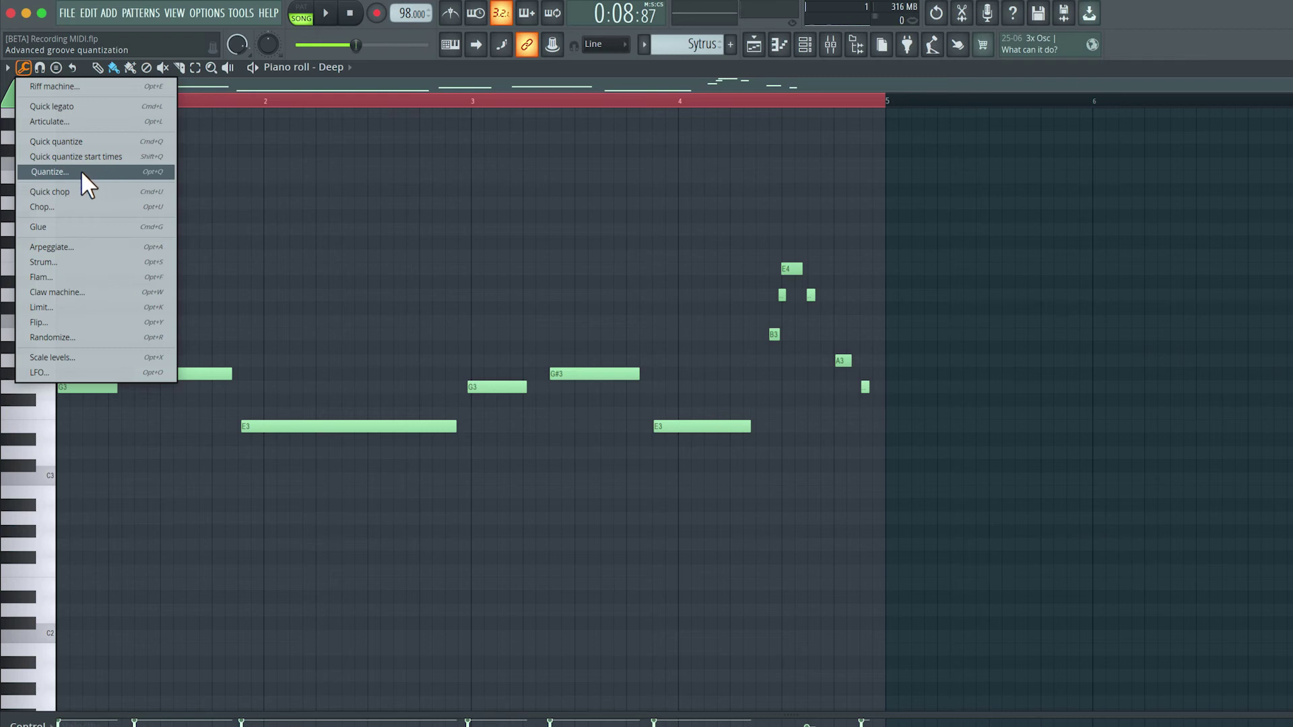
Open the Quantize tool, centre its window, and show the Template list
{"action": "left_click", "coordinate": [99, 171]}
{"action": "left_click_drag", "start_coordinate": [701, 326], "coordinate": [439, 167]}
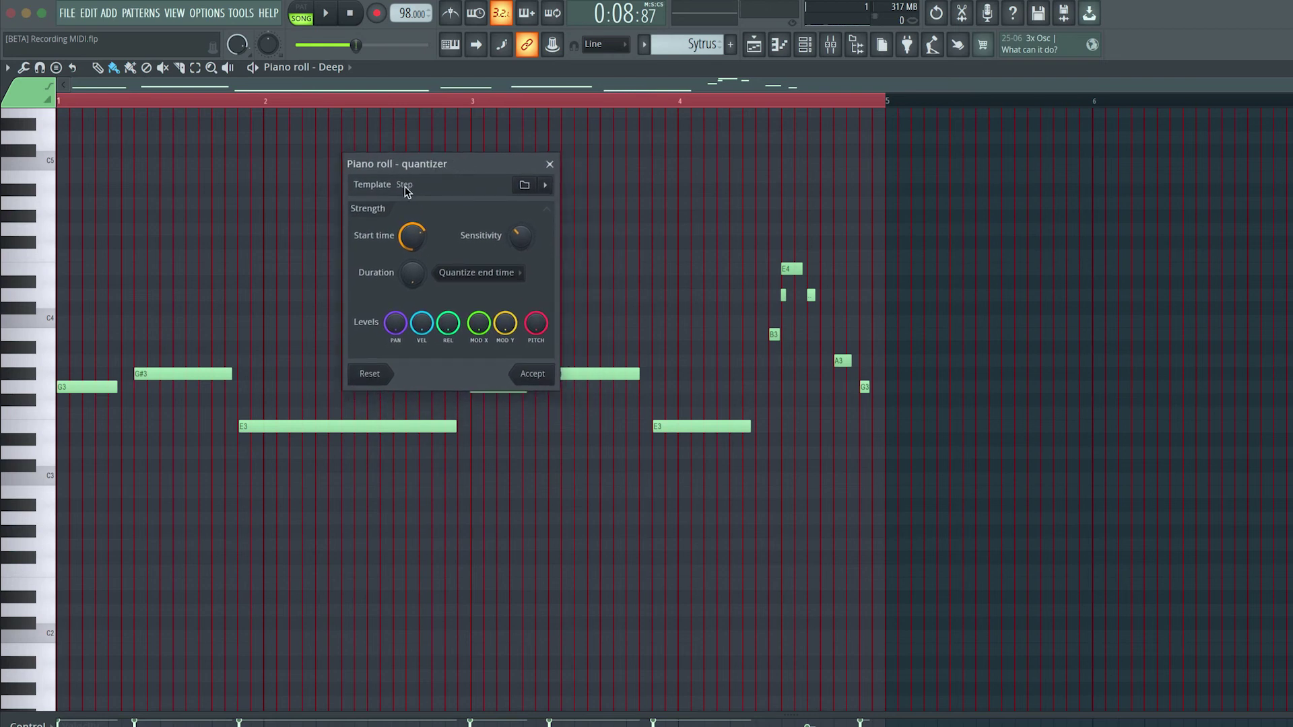
{"action": "left_click", "coordinate": [545, 184]}
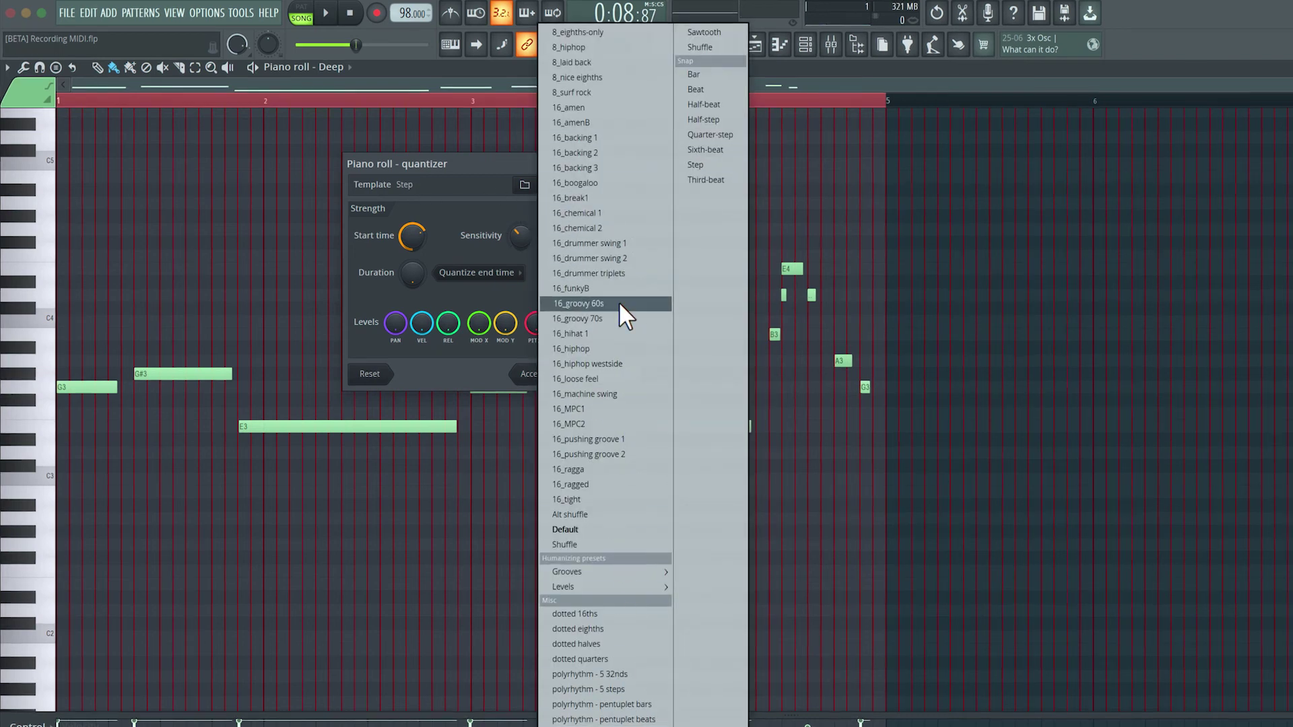
Set start-time quantize strength to 70%, adjust sensitivity, and accept the quantization
{"action": "left_click", "coordinate": [419, 233]}
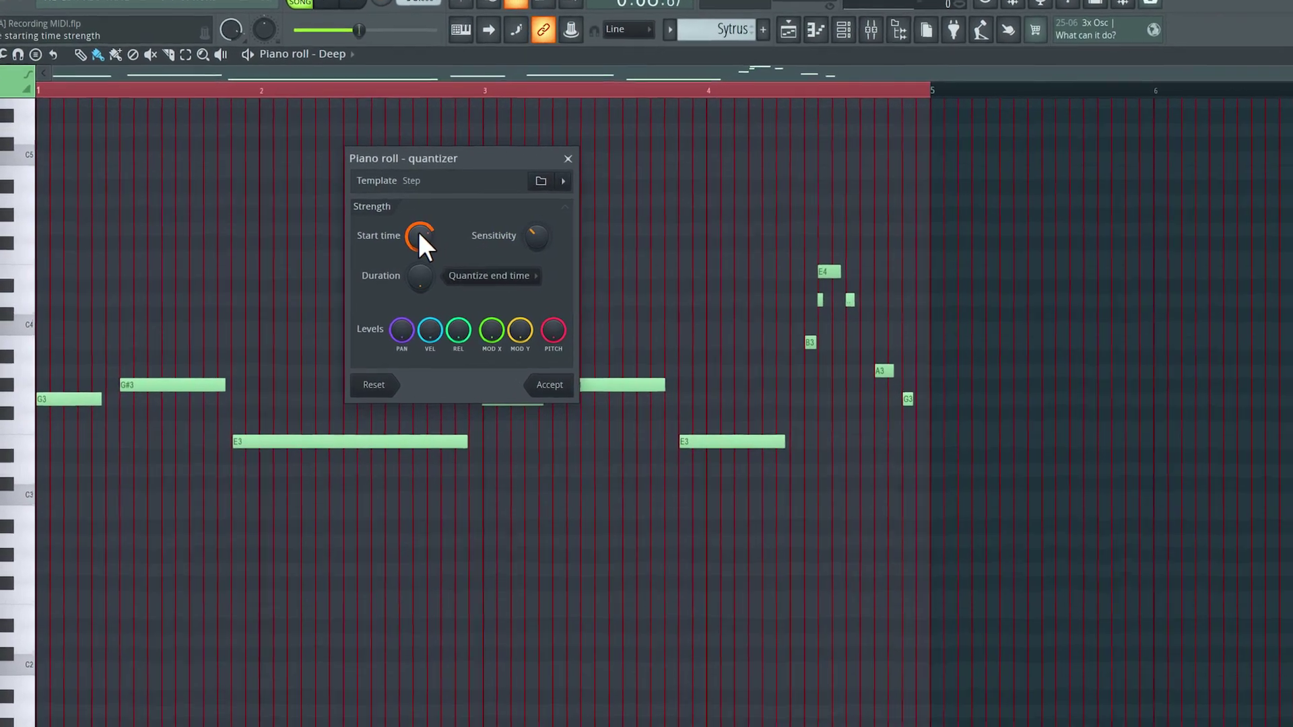
{"action": "left_click_drag", "start_coordinate": [418, 229], "coordinate": [524, 236]}
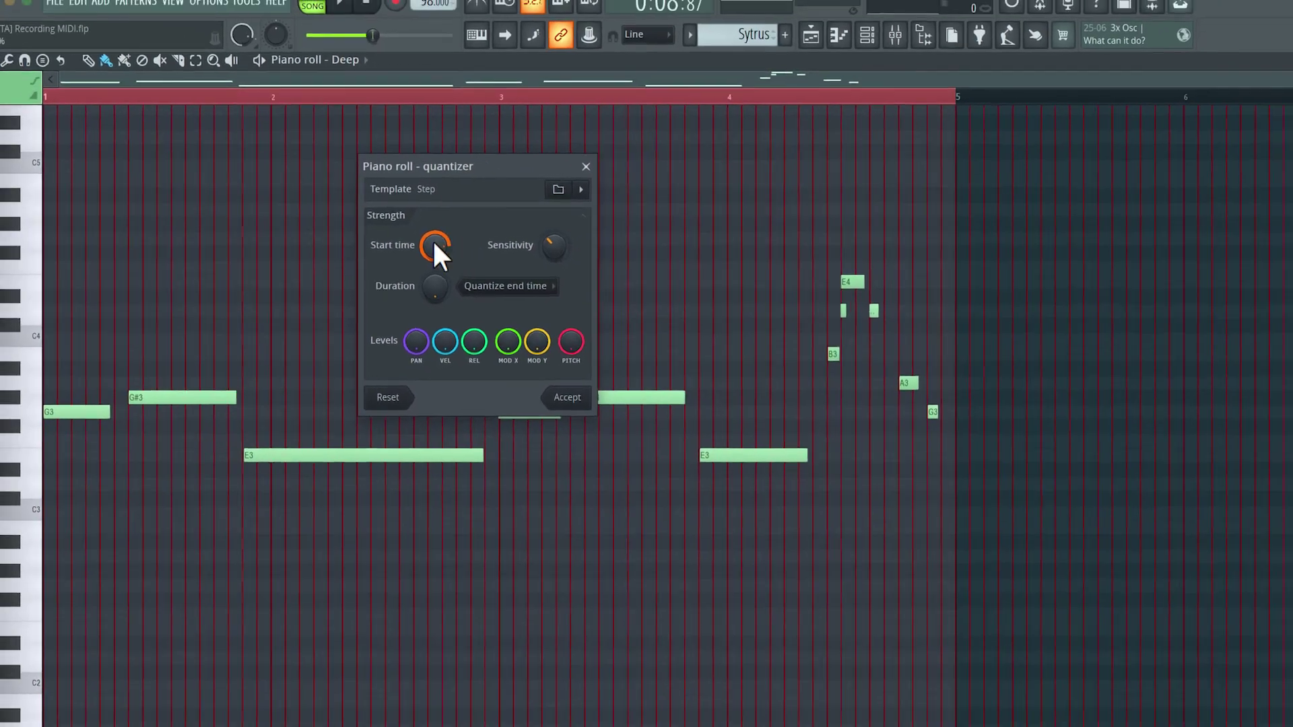
{"action": "left_click_drag", "start_coordinate": [432, 244], "coordinate": [430, 283]}
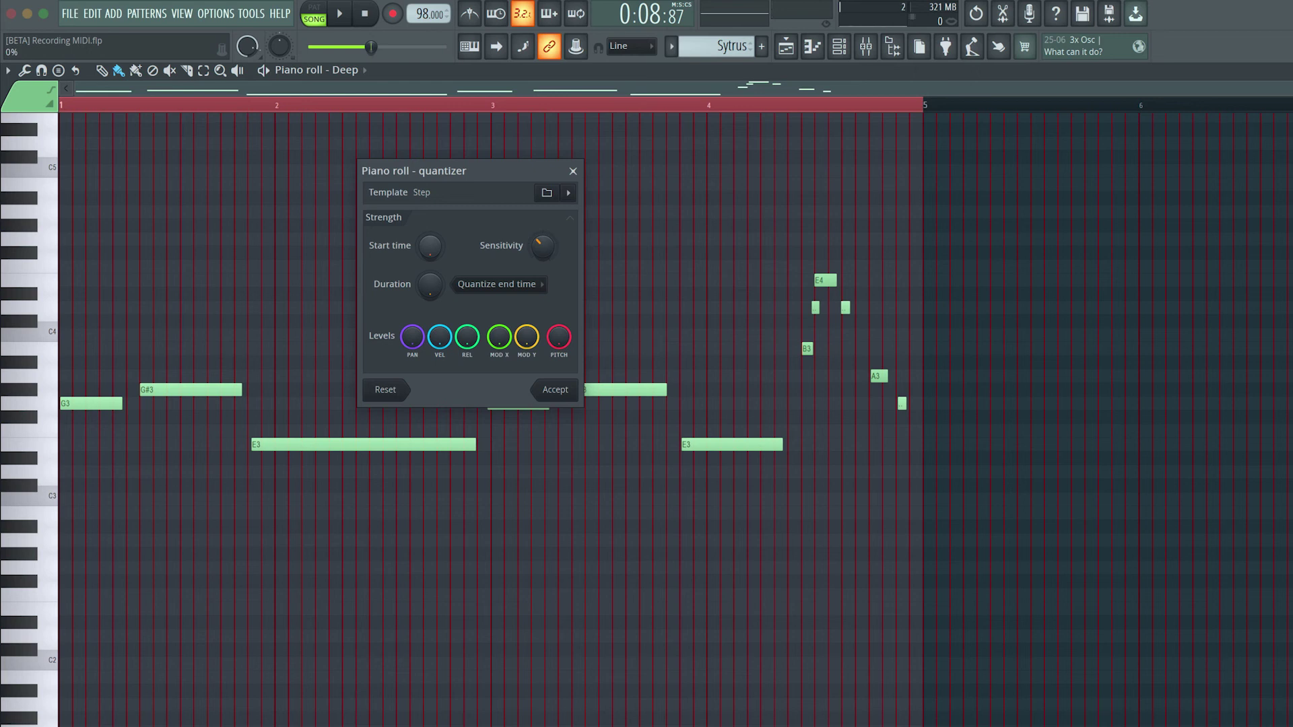
{"action": "left_click_drag", "start_coordinate": [430, 247], "coordinate": [430, 220]}
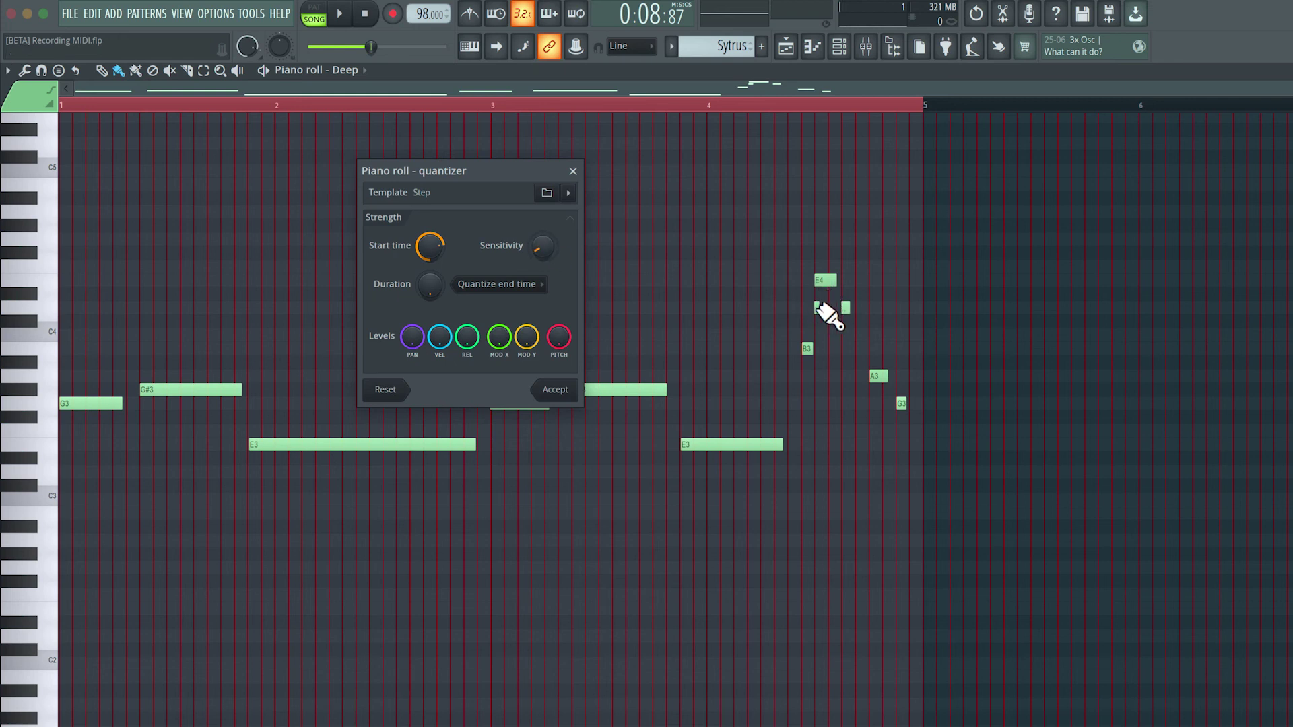
{"action": "left_click_drag", "start_coordinate": [547, 260], "coordinate": [540, 245]}
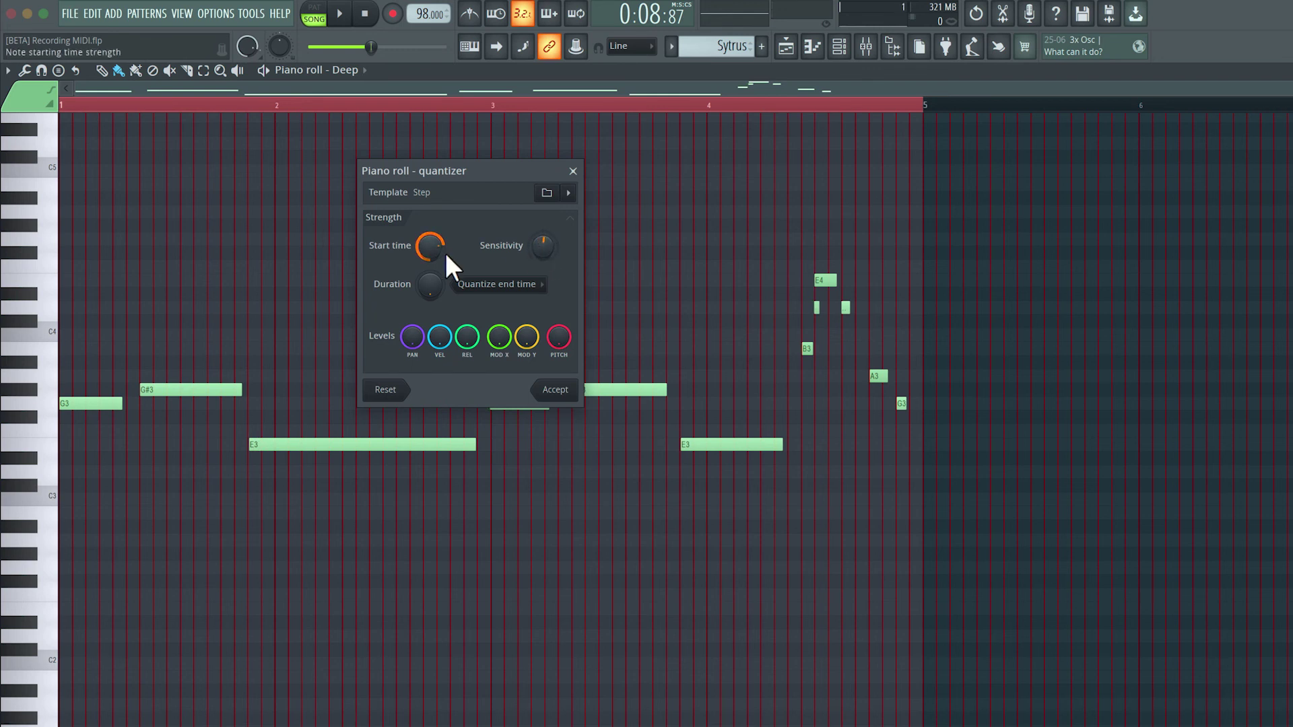
{"action": "left_click", "coordinate": [557, 391]}
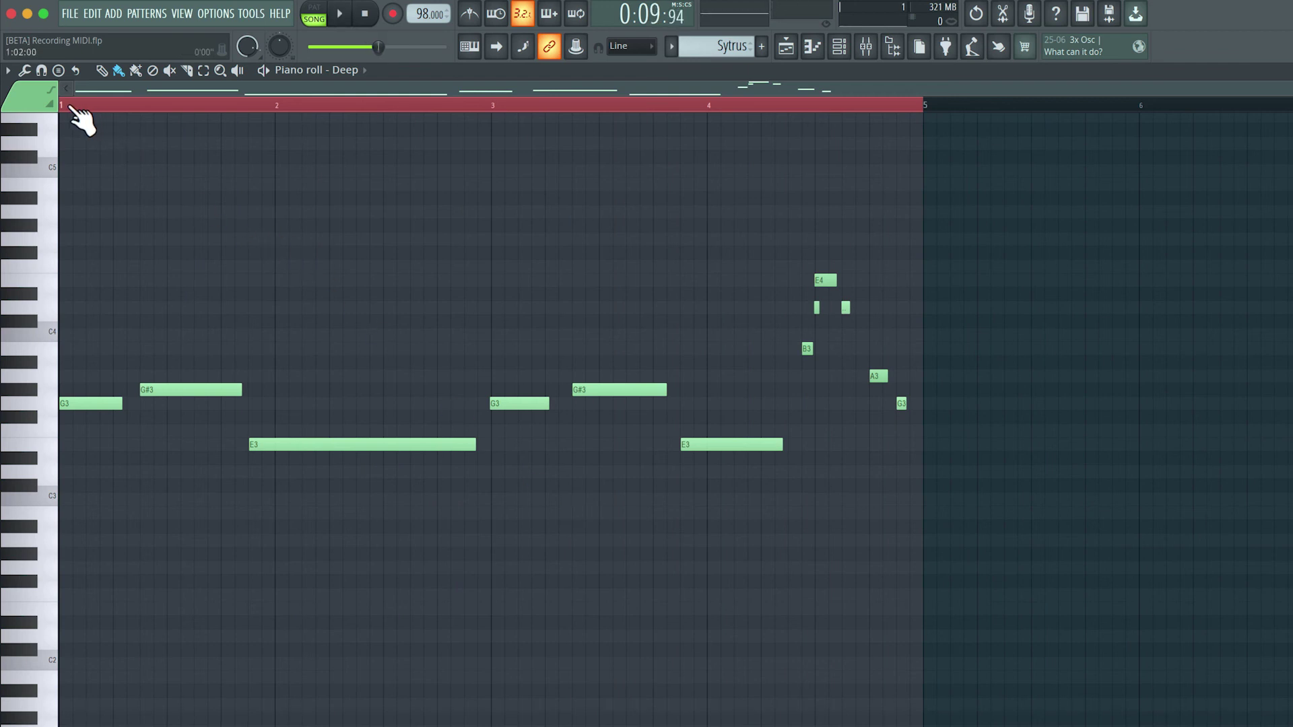
Play back the quantized Deep bass pattern, stop it, and return to the Playlist
{"action": "key", "text": "space"}
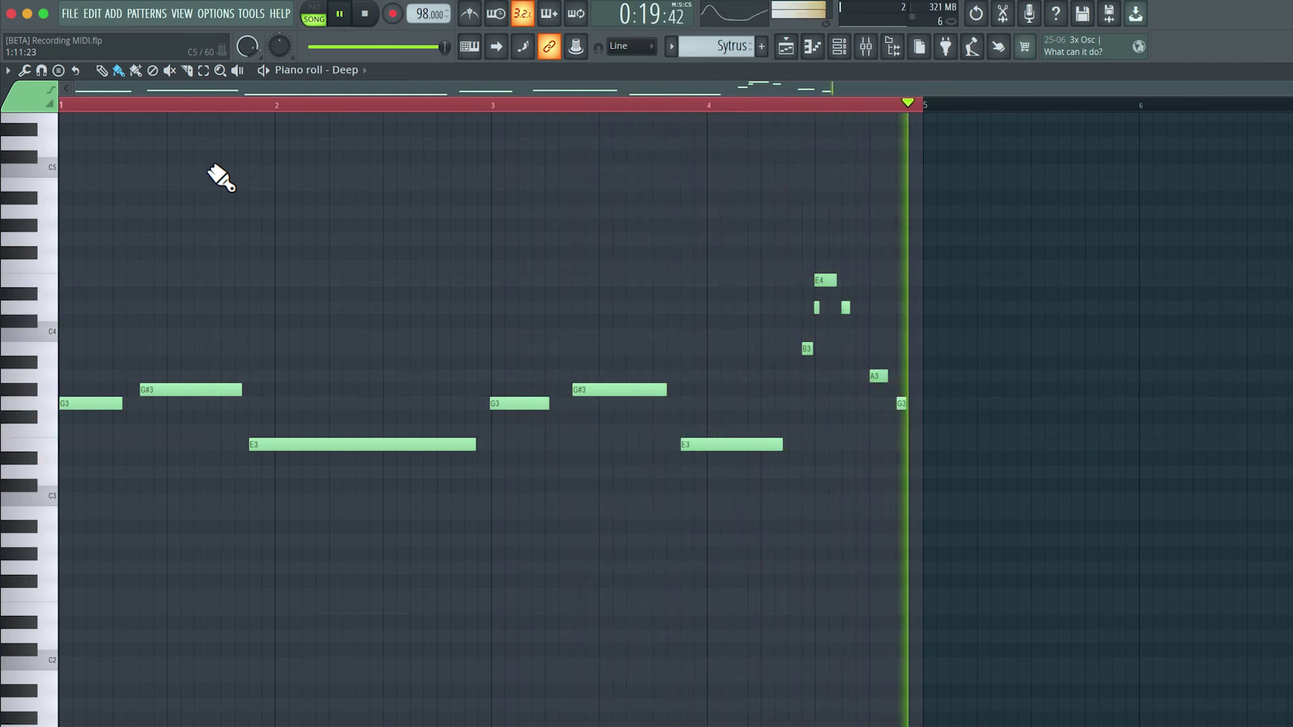
{"action": "key", "text": "space"}
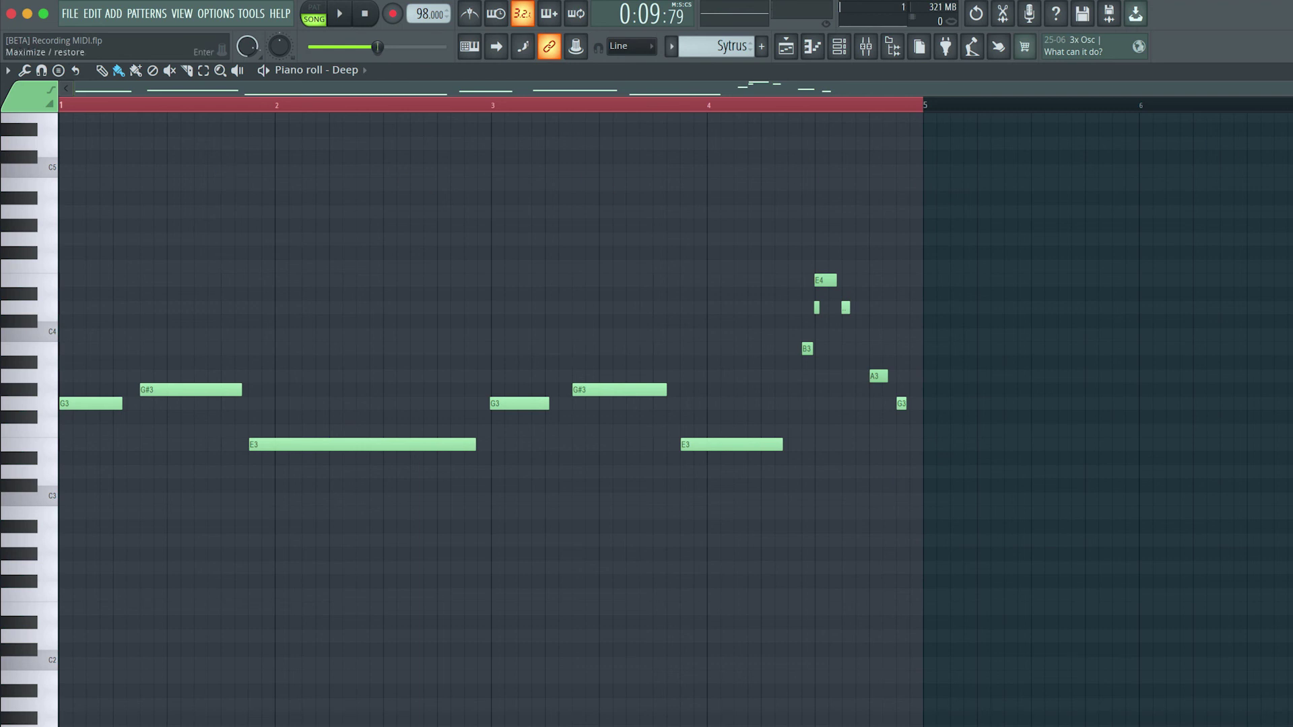
{"action": "key", "text": "F5"}
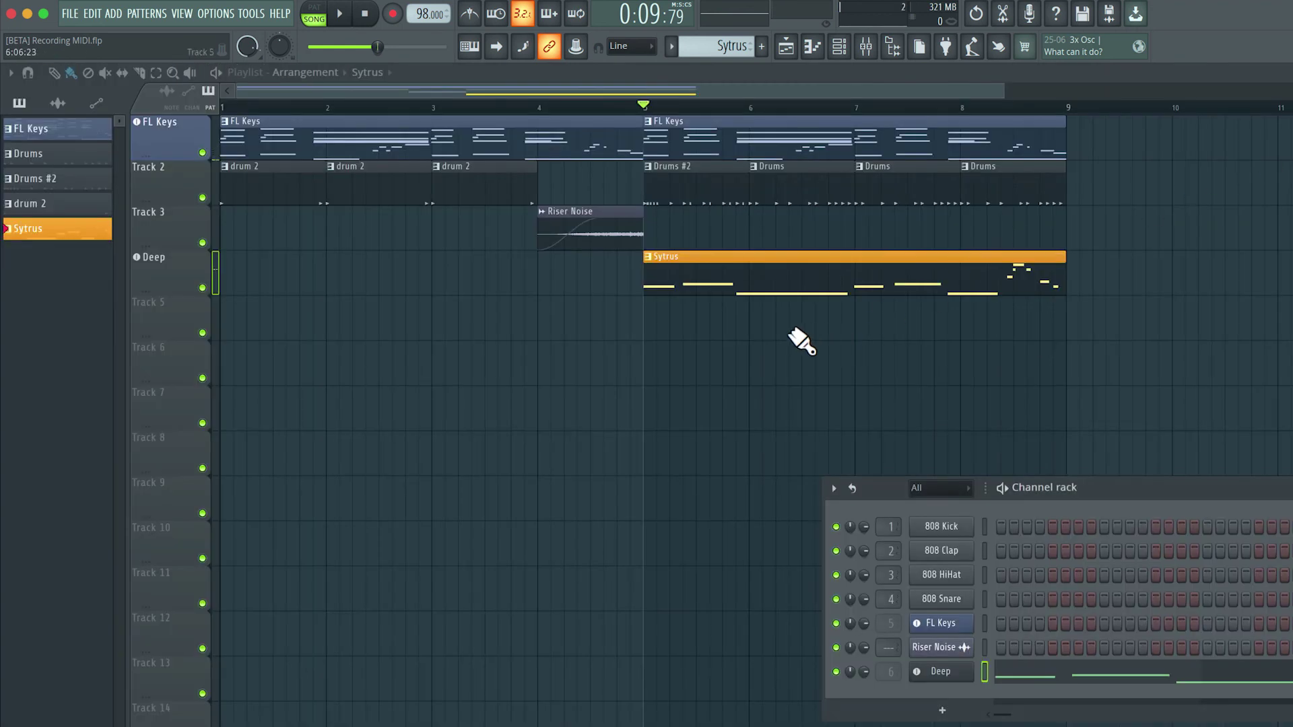